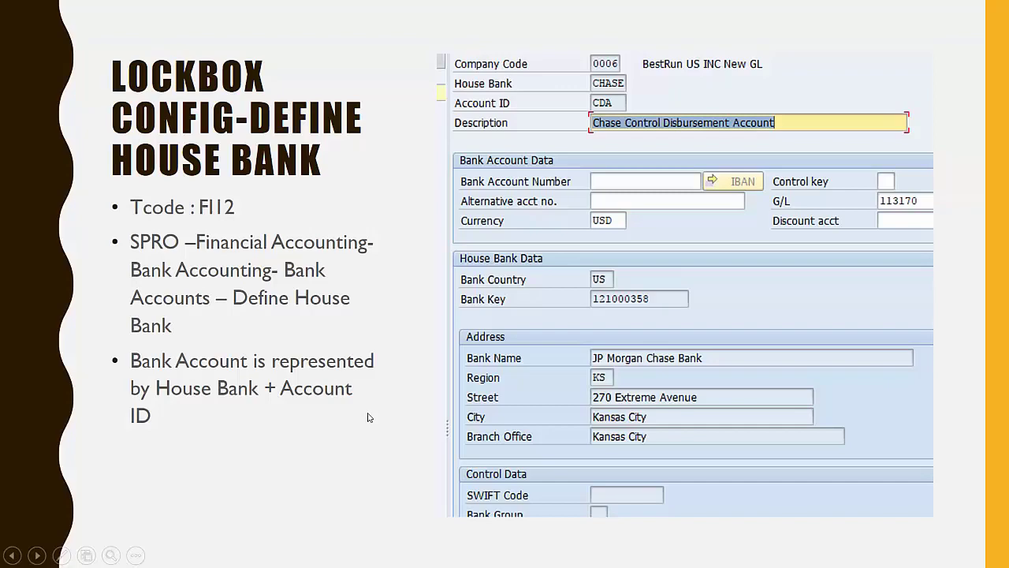
Step: Leave the slideshow and start transaction FI12 in SAP
{"action": "key", "text": "Escape"}
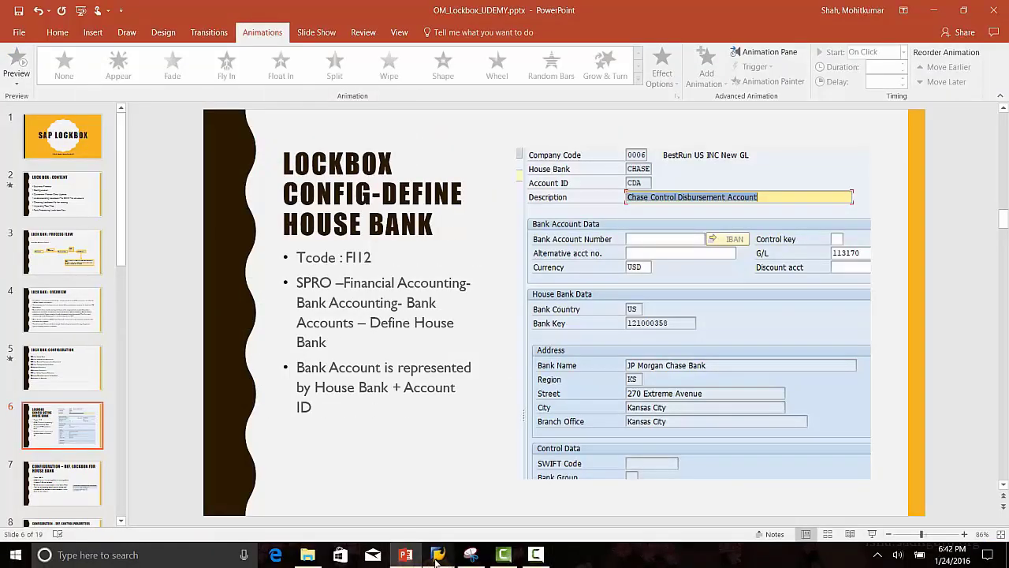
{"action": "mouse_move", "coordinate": [437, 554]}
{"action": "left_click", "coordinate": [450, 520]}
{"action": "left_click", "coordinate": [60, 30]}
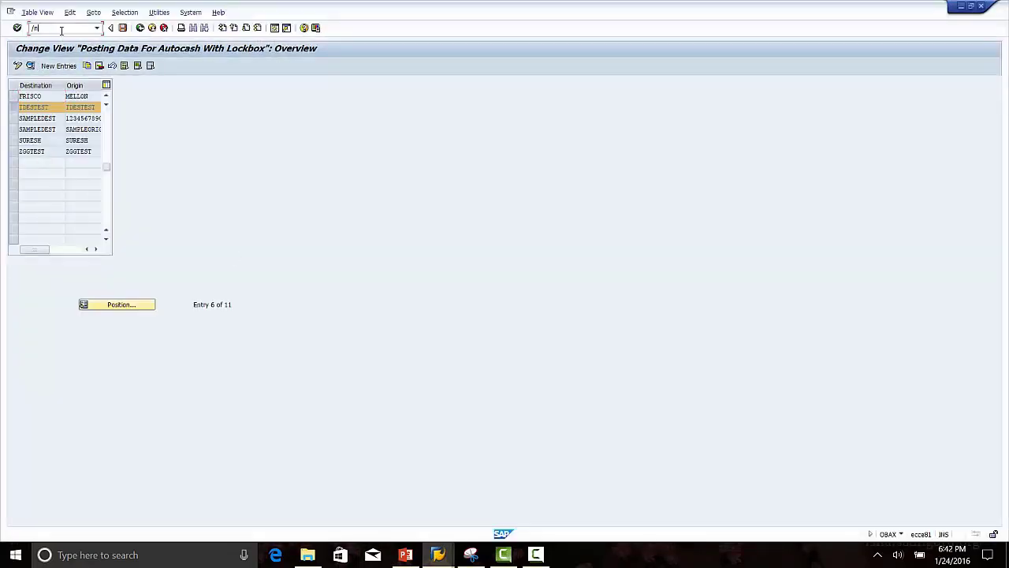
{"action": "type", "text": "/nfi12"}
{"action": "key", "text": "Return"}
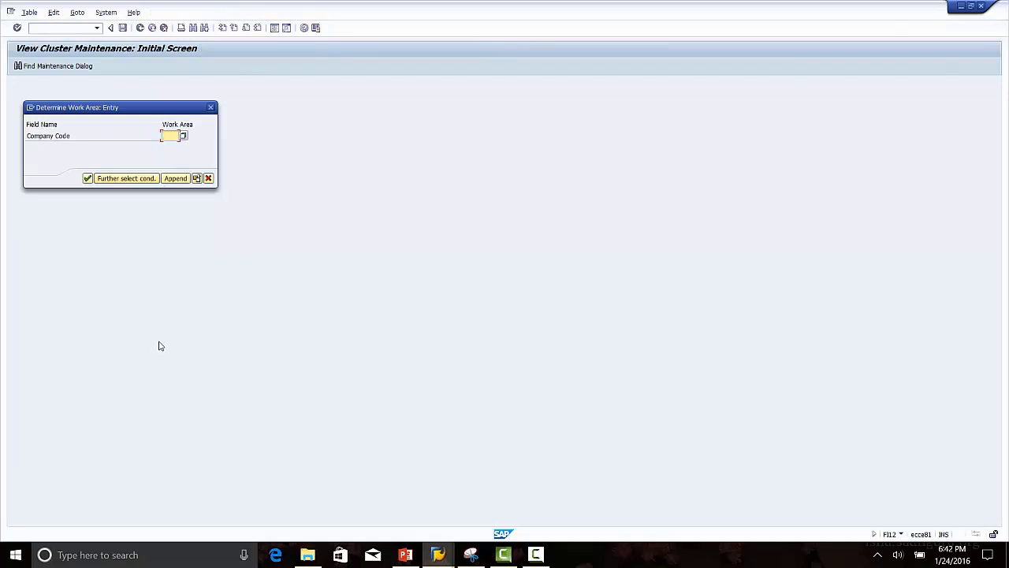
Step: Confirm company code 0006 as the work area and mute the computer's sound
{"action": "type", "text": "0006"}
{"action": "left_click", "coordinate": [88, 180]}
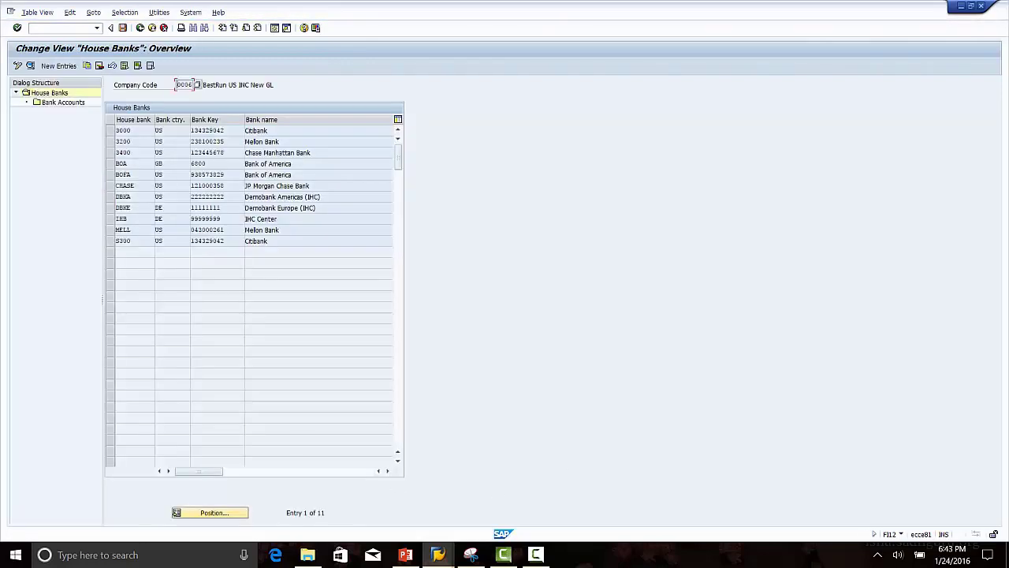
{"action": "left_click", "coordinate": [891, 556]}
{"action": "left_click", "coordinate": [895, 555]}
{"action": "left_click", "coordinate": [799, 526]}
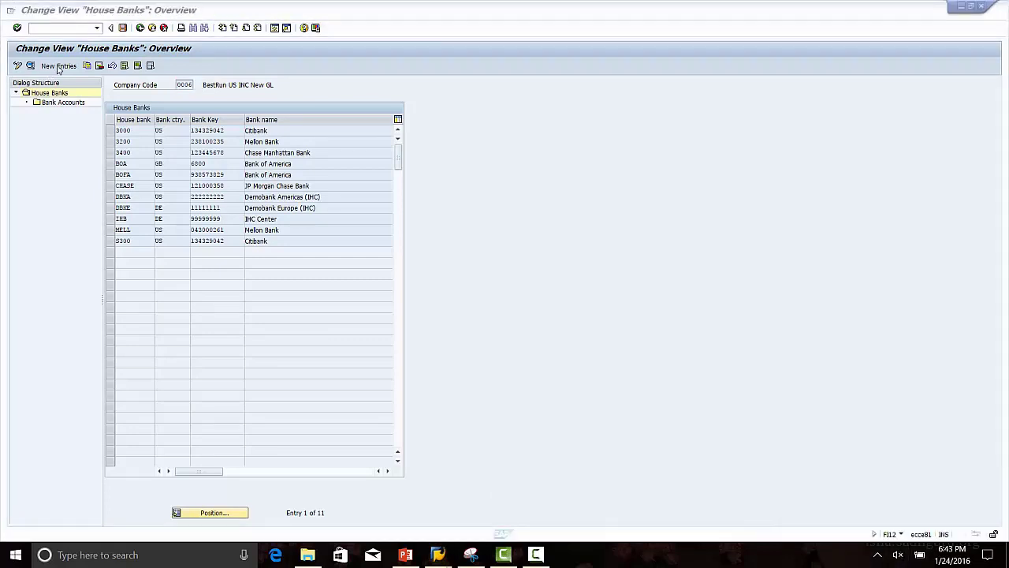
Step: Add house bank CITI with country US and bank key 021000089, and create its bank details
{"action": "left_click", "coordinate": [161, 108]}
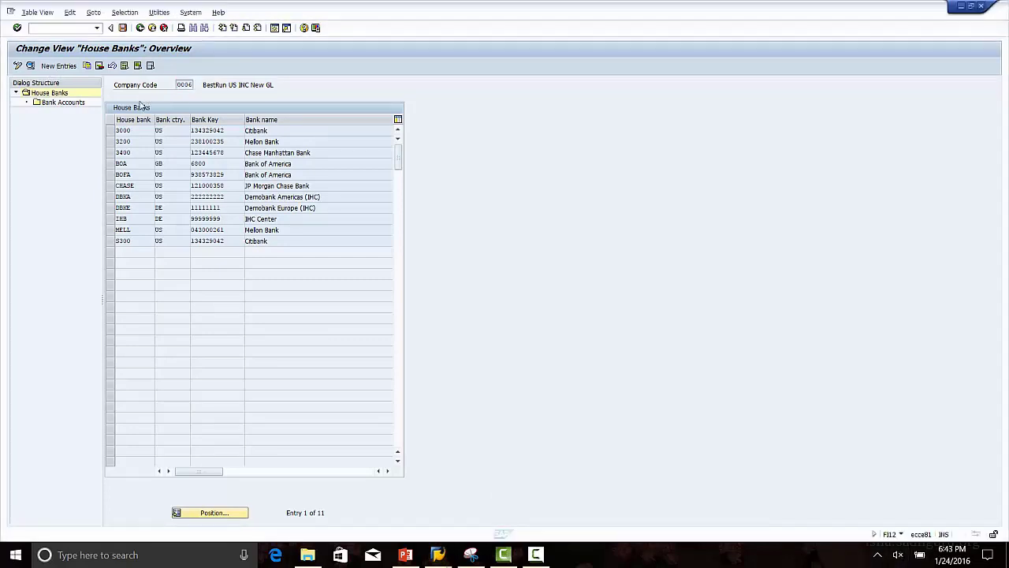
{"action": "left_click", "coordinate": [59, 66]}
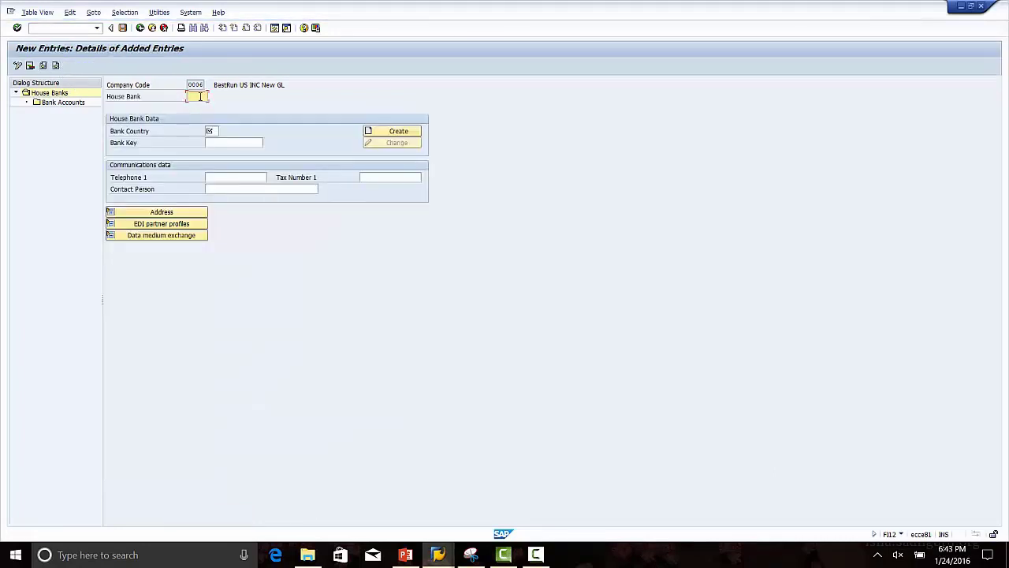
{"action": "type", "text": "CITI"}
{"action": "left_click", "coordinate": [208, 131]}
{"action": "type", "text": "US"}
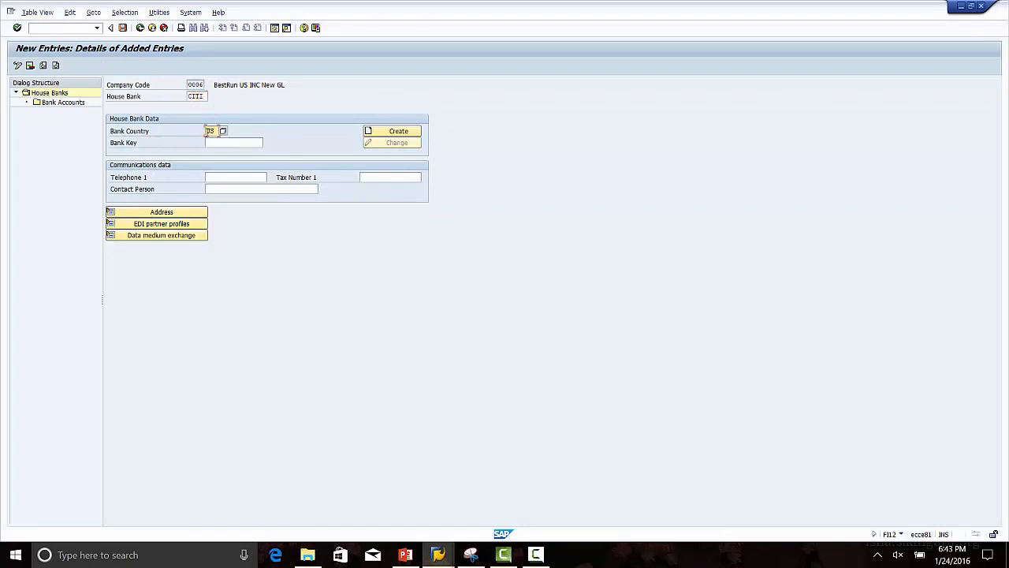
{"action": "left_click", "coordinate": [237, 142]}
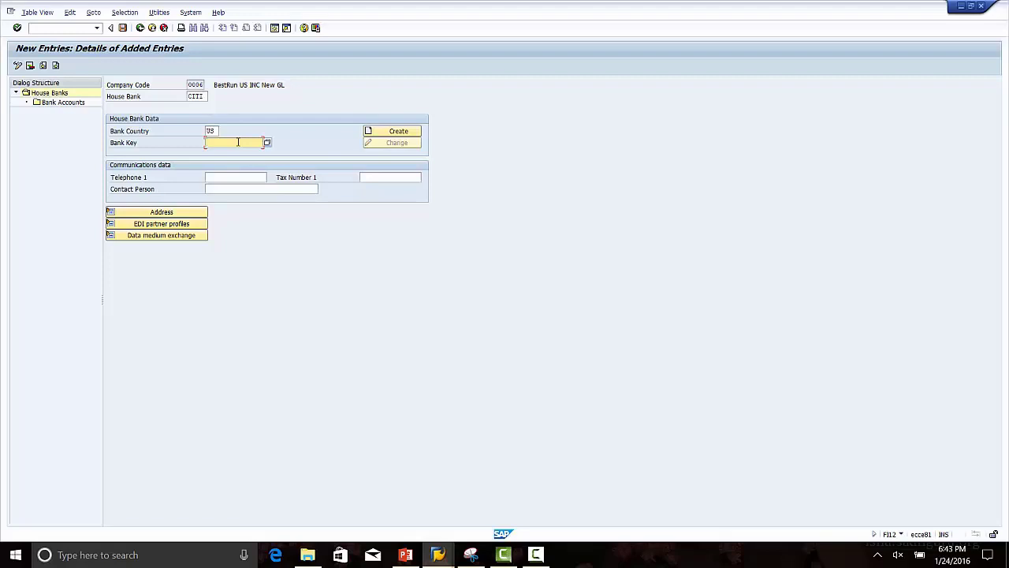
{"action": "type", "text": "021000089"}
{"action": "left_click", "coordinate": [111, 214]}
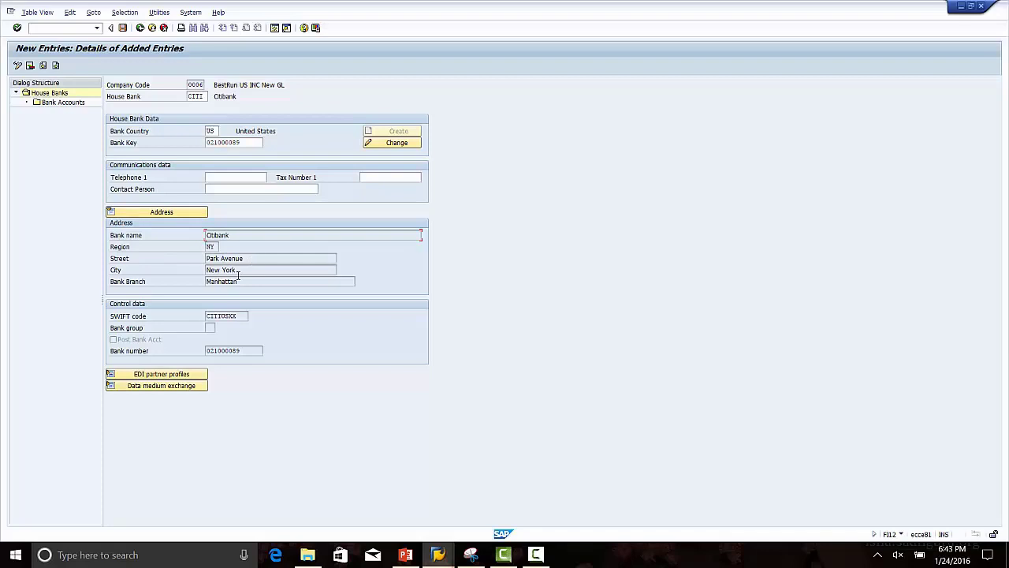
{"action": "left_click", "coordinate": [239, 351]}
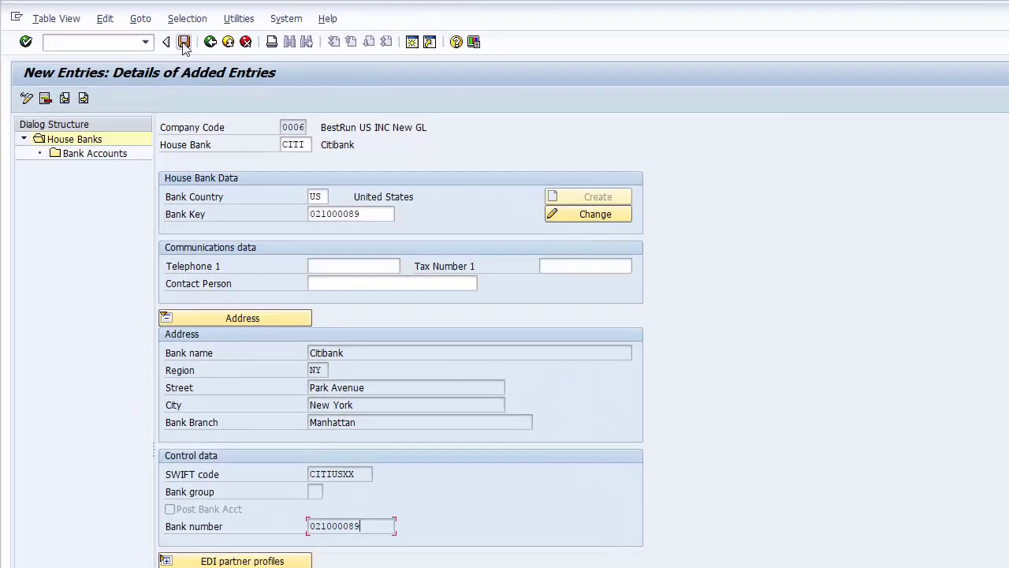
Step: Save the CITI house bank under customizing request Lockbox_Test
{"action": "left_click", "coordinate": [183, 42]}
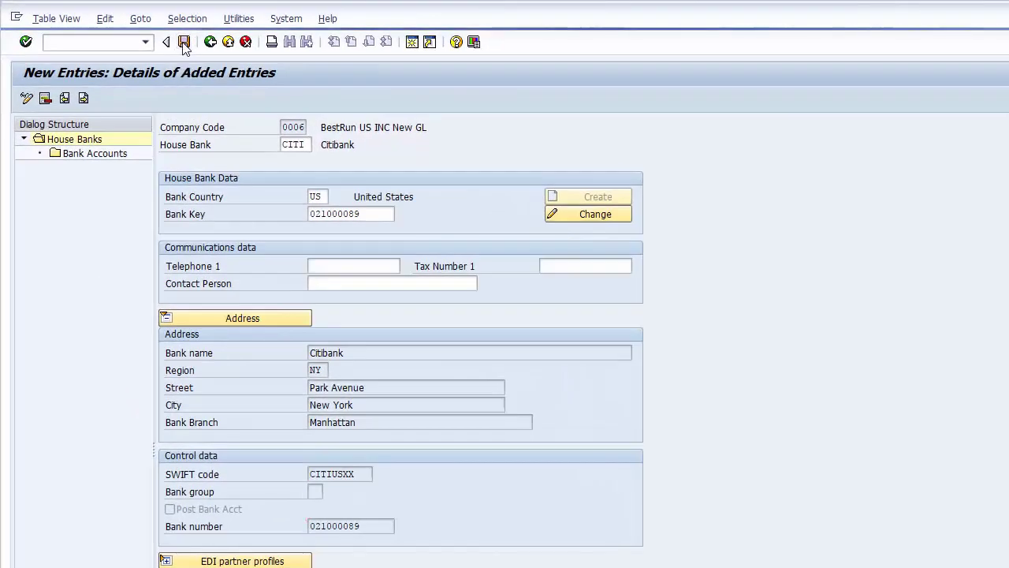
{"action": "left_click", "coordinate": [228, 221]}
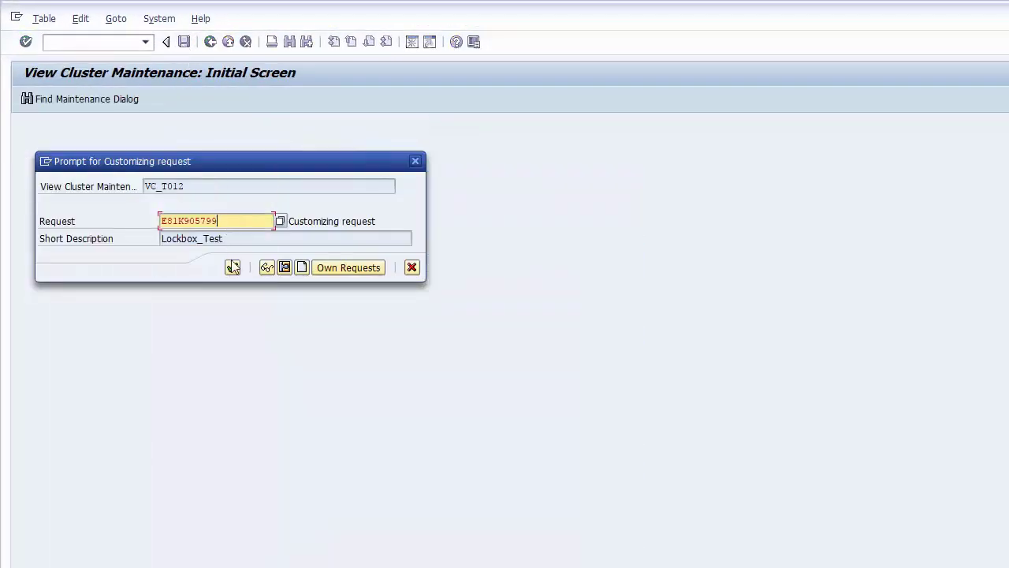
{"action": "left_click", "coordinate": [233, 268]}
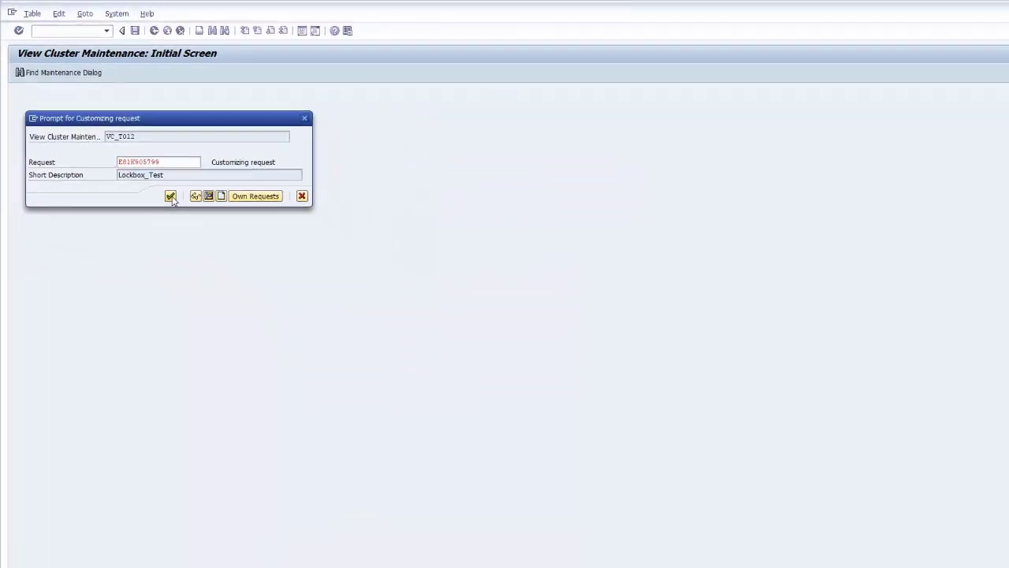
{"action": "left_click", "coordinate": [170, 195]}
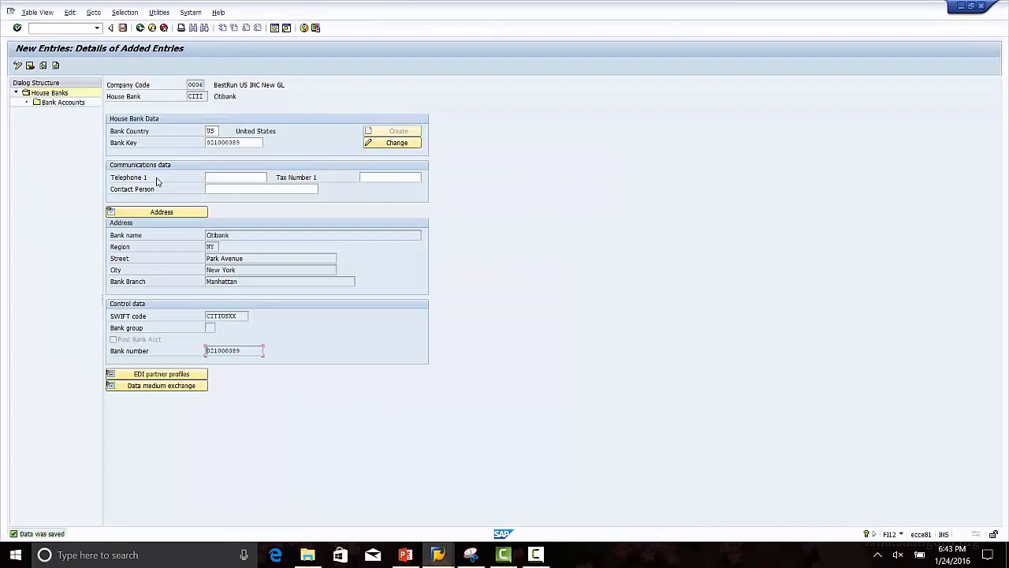
{"action": "left_click", "coordinate": [69, 105]}
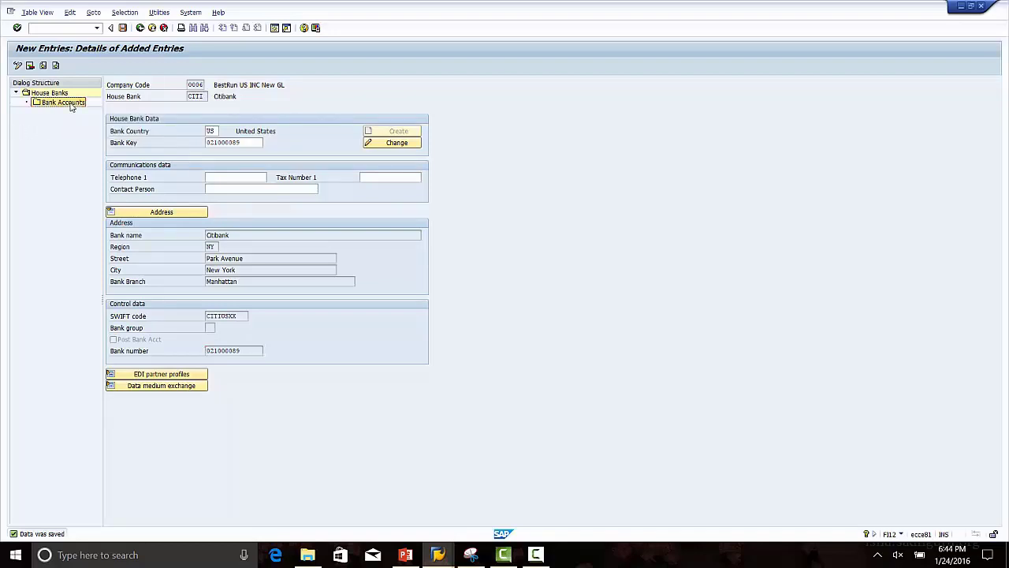
Step: Add bank account 1BOX described 'CITI LOCKBOX ACCOUNT' and enter its bank account number
{"action": "double_click", "coordinate": [69, 105]}
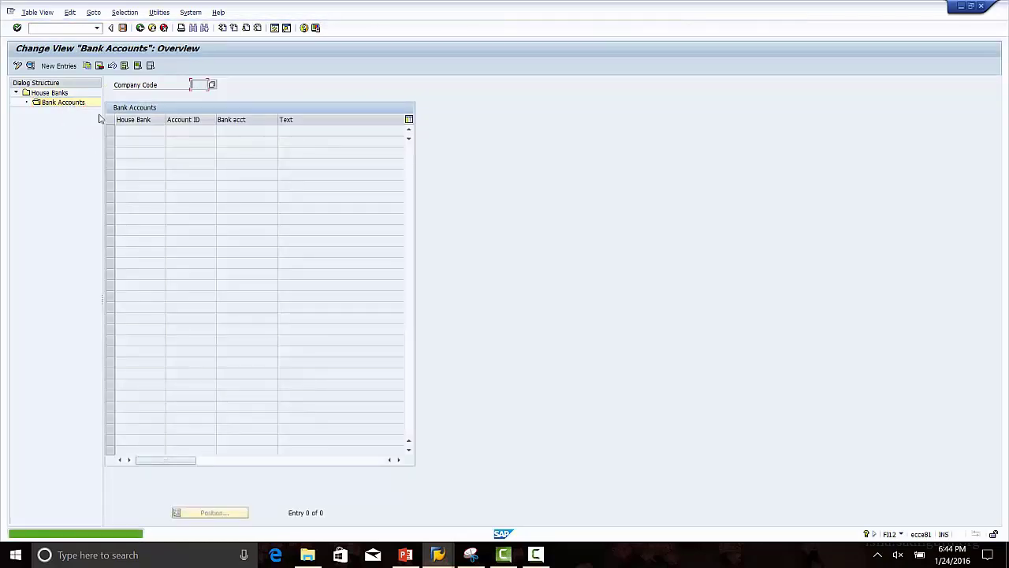
{"action": "left_click", "coordinate": [67, 69]}
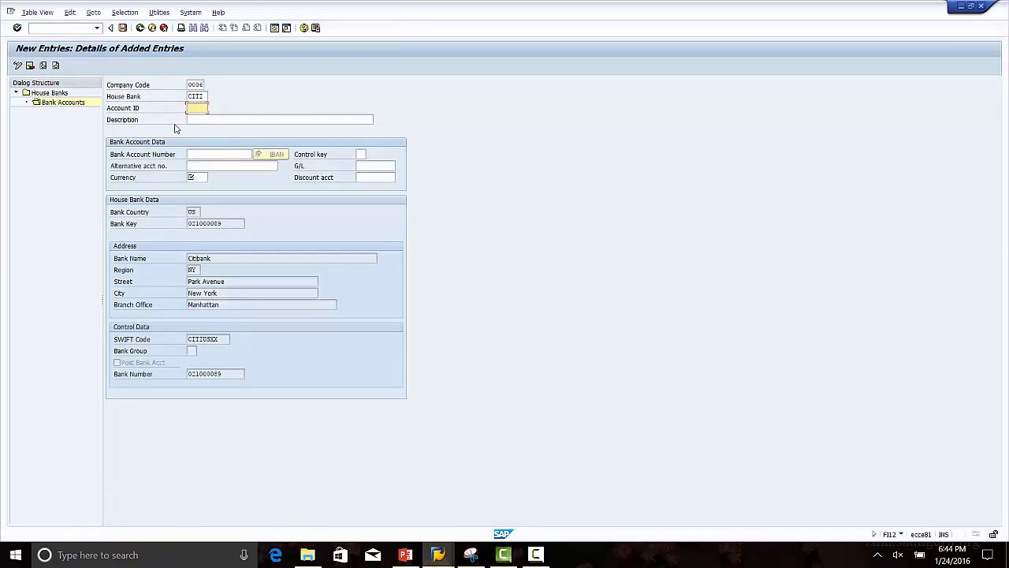
{"action": "type", "text": "1BOX"}
{"action": "left_click", "coordinate": [200, 122]}
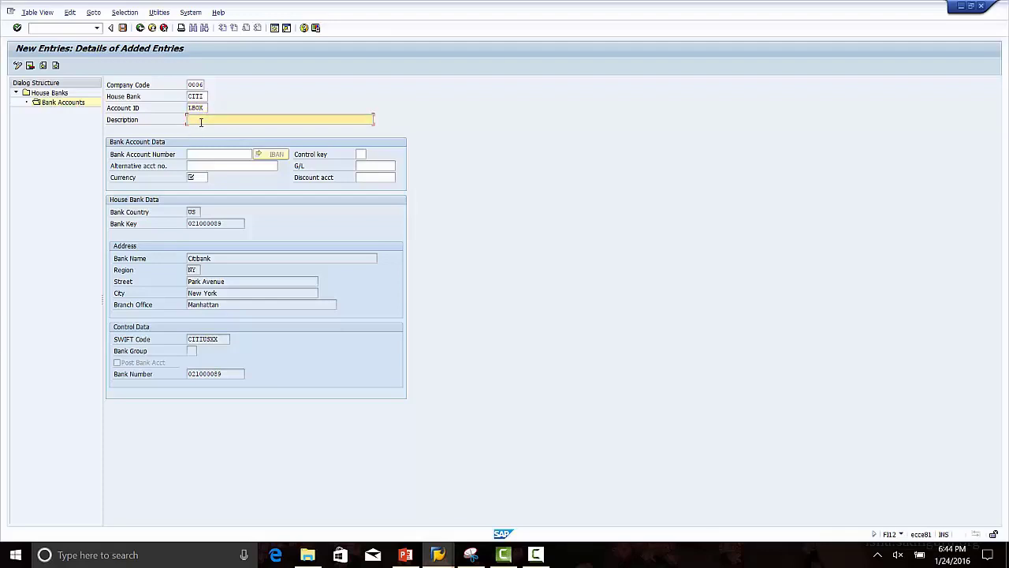
{"action": "type", "text": "CITI LOCKBOX ACCOUNT"}
{"action": "left_click", "coordinate": [199, 155]}
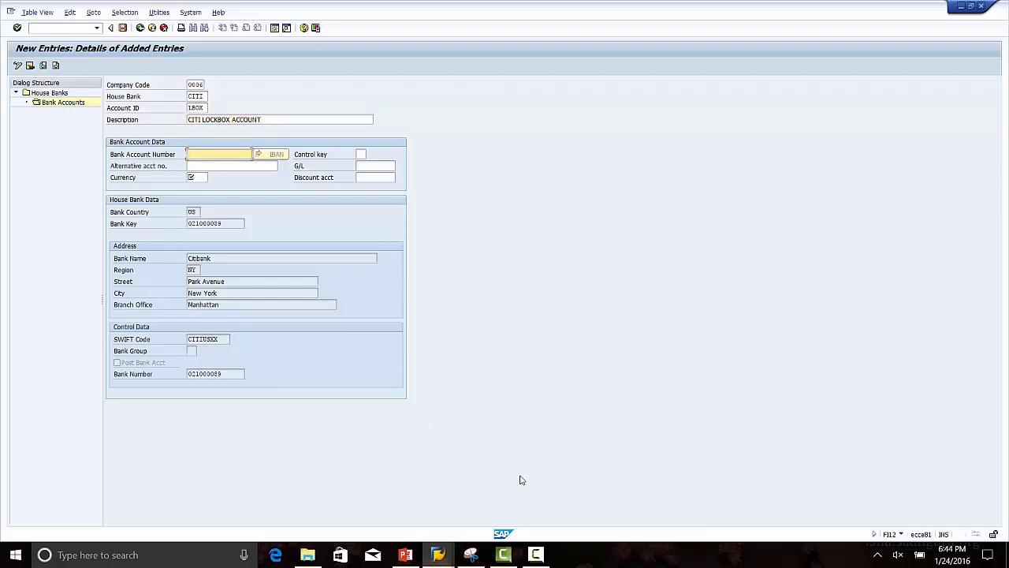
{"action": "type", "text": "121"}
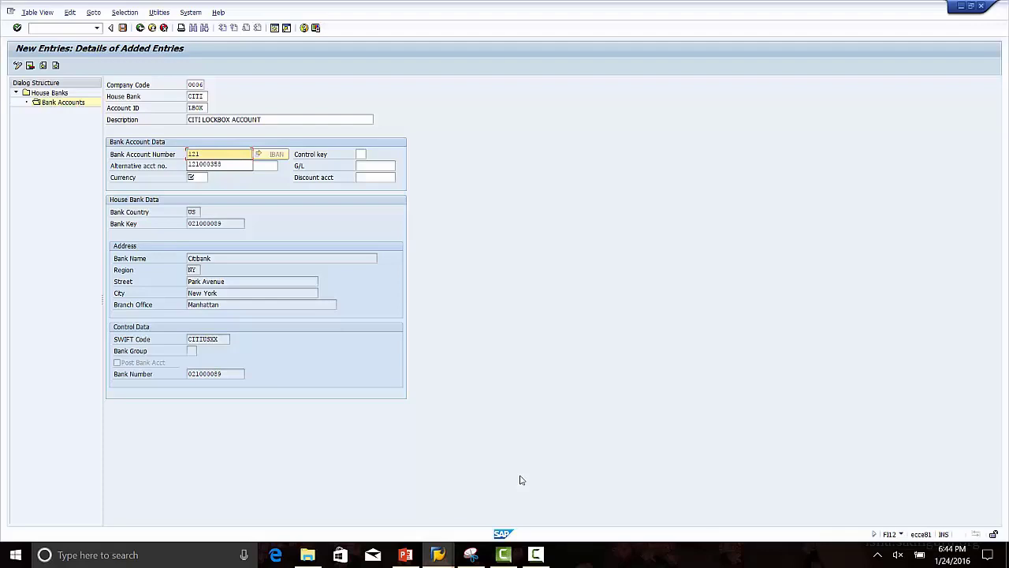
{"action": "type", "text": "000358"}
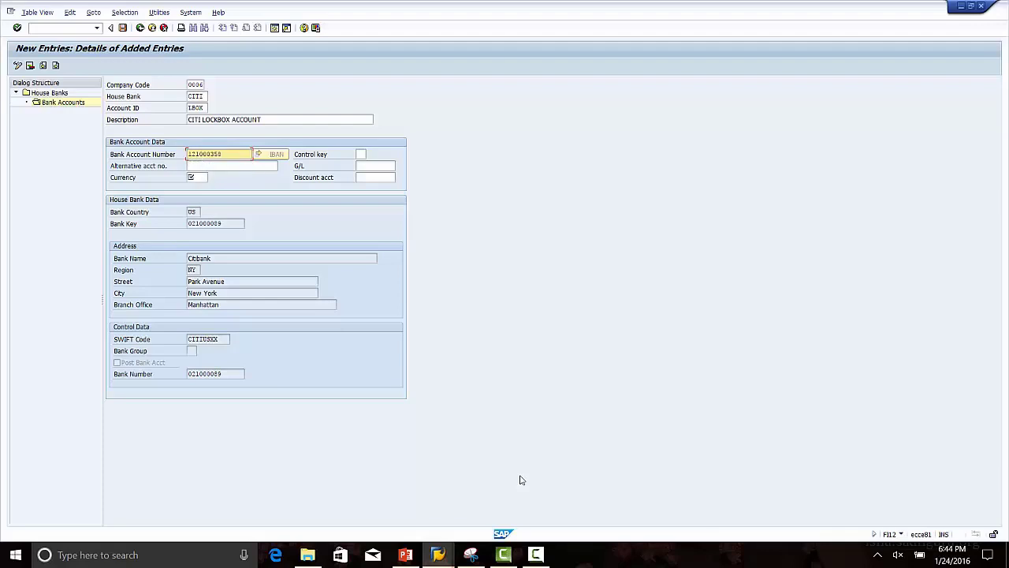
Step: Give the 1BOX account currency USD and G/L account 113410
{"action": "left_click", "coordinate": [201, 178]}
{"action": "type", "text": "USD"}
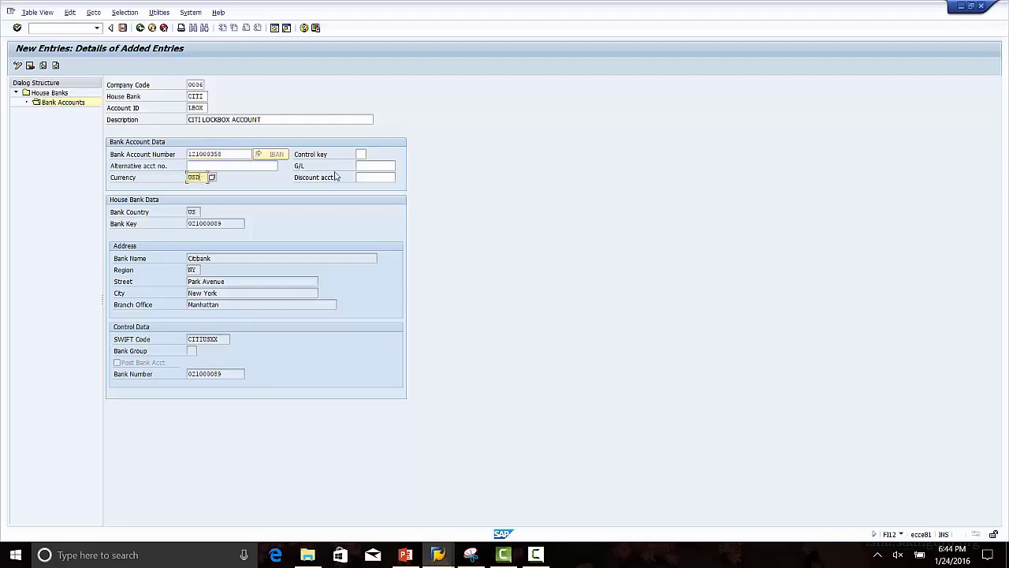
{"action": "left_click", "coordinate": [379, 168]}
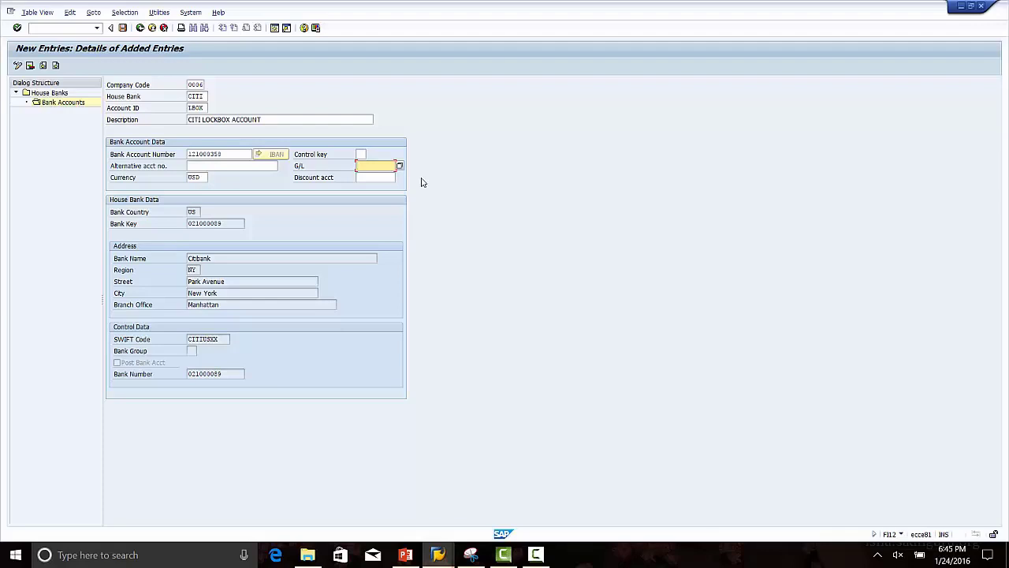
{"action": "type", "text": "1134"}
{"action": "type", "text": "0"}
{"action": "key", "text": "Return"}
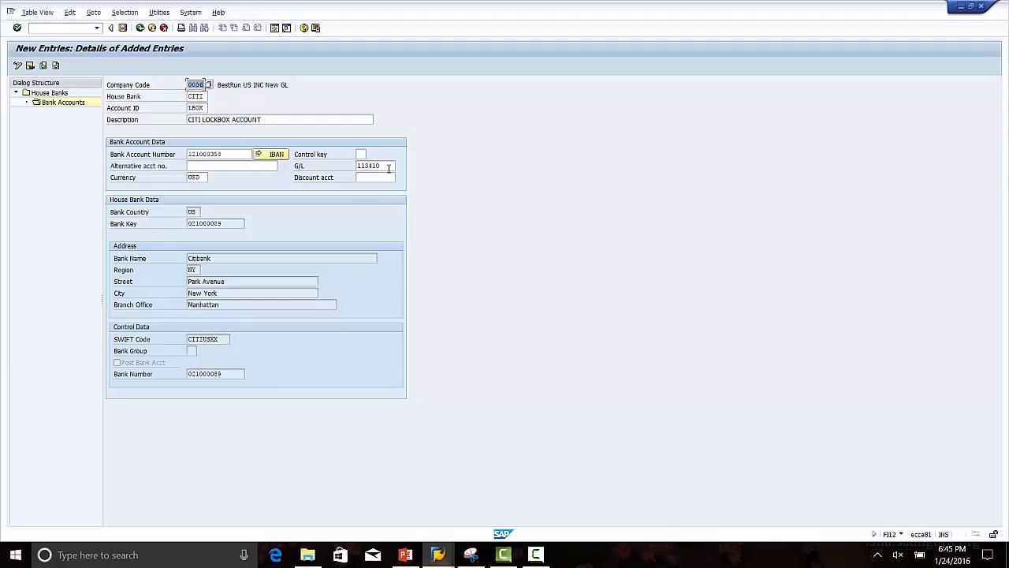
{"action": "left_click", "coordinate": [388, 168]}
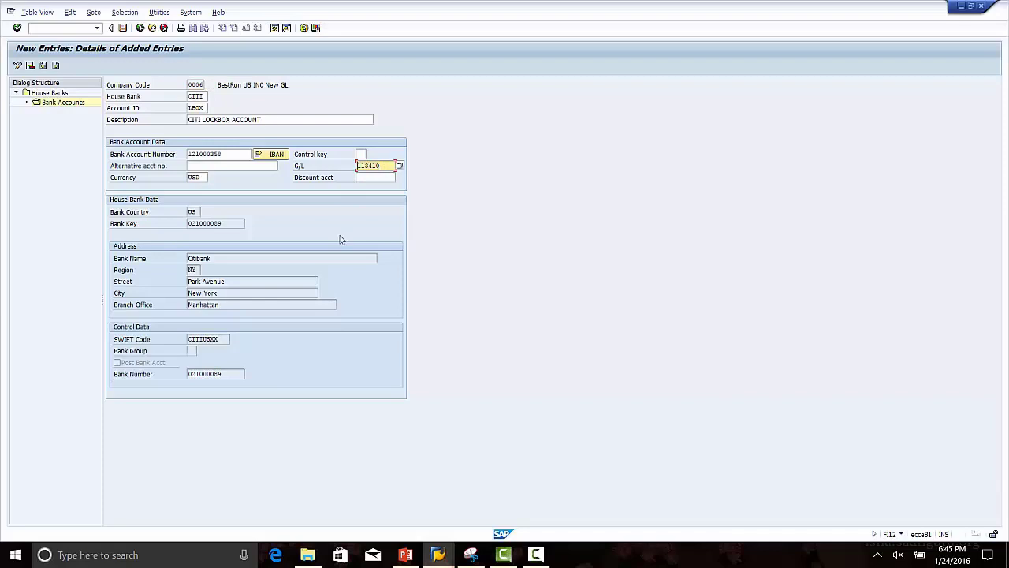
Step: Open G/L account maintenance with /oFS00 in a new session
{"action": "left_click", "coordinate": [51, 29]}
{"action": "type", "text": "/ofs00"}
{"action": "key", "text": "Return"}
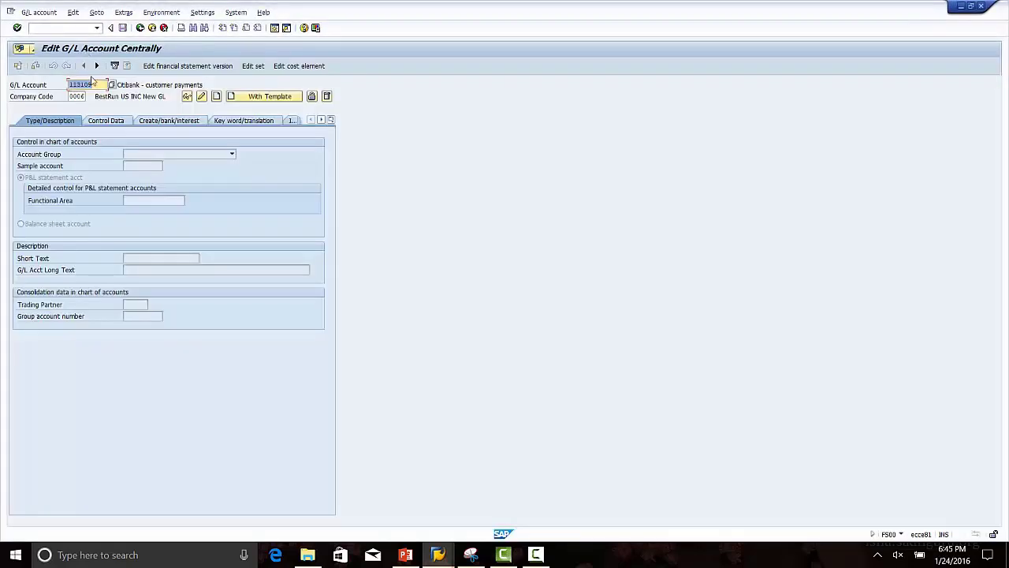
{"action": "key", "text": "Delete"}
{"action": "type", "text": "113410"}
{"action": "key", "text": "Return"}
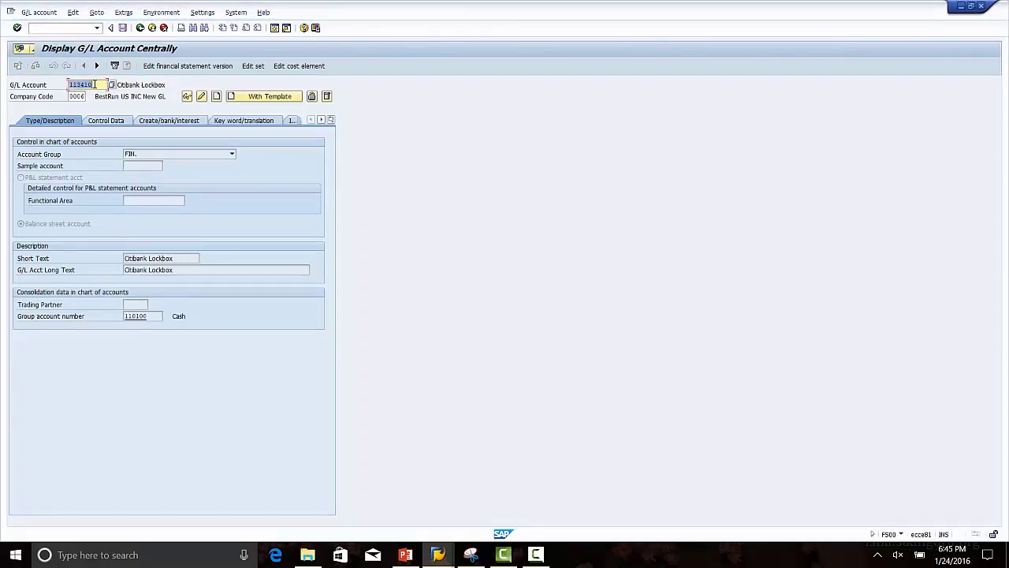
{"action": "left_click", "coordinate": [182, 257]}
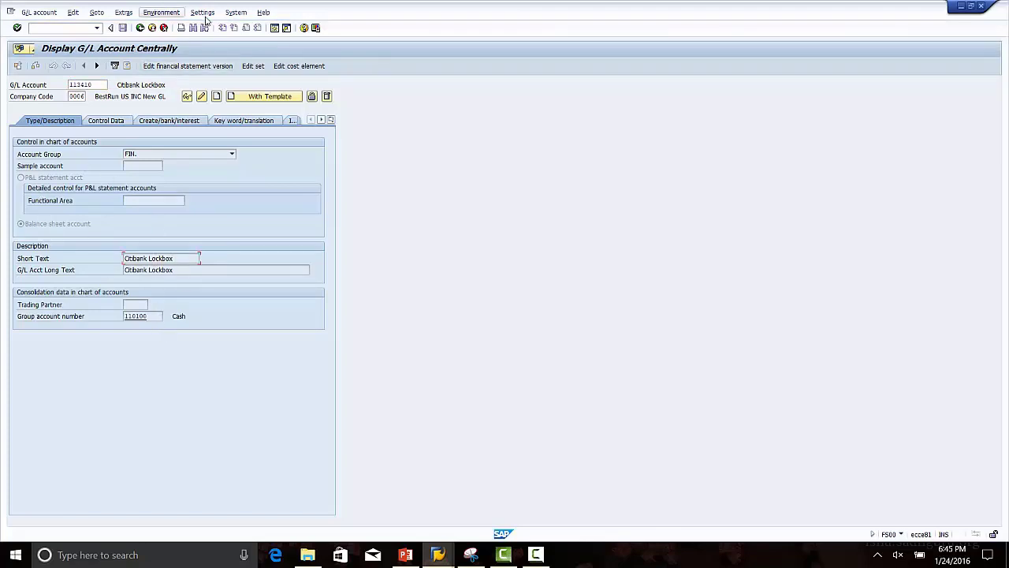
{"action": "left_click", "coordinate": [236, 12]}
{"action": "left_click", "coordinate": [246, 37]}
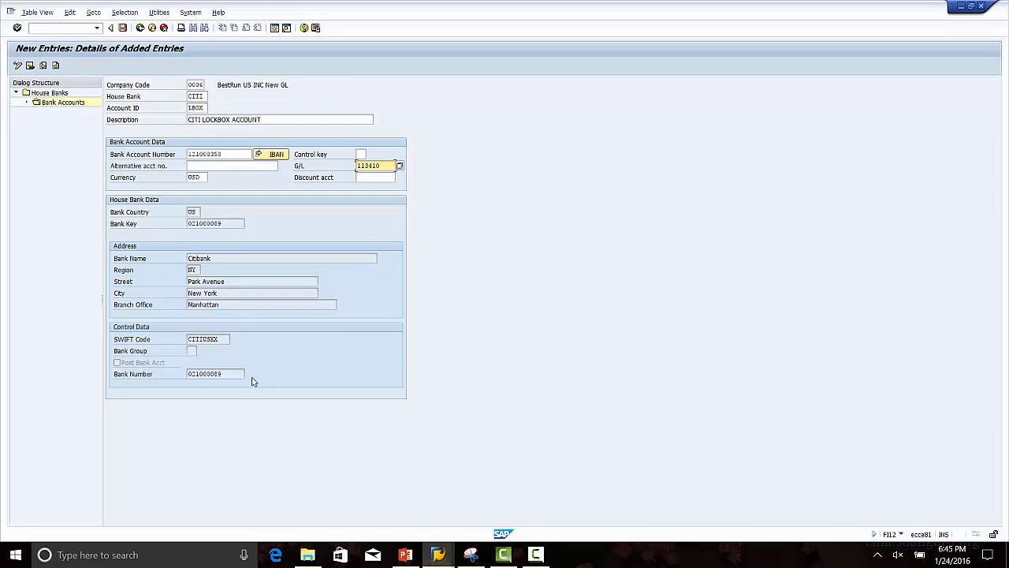
Step: Save the CITI lockbox bank account entry
{"action": "left_click", "coordinate": [122, 28]}
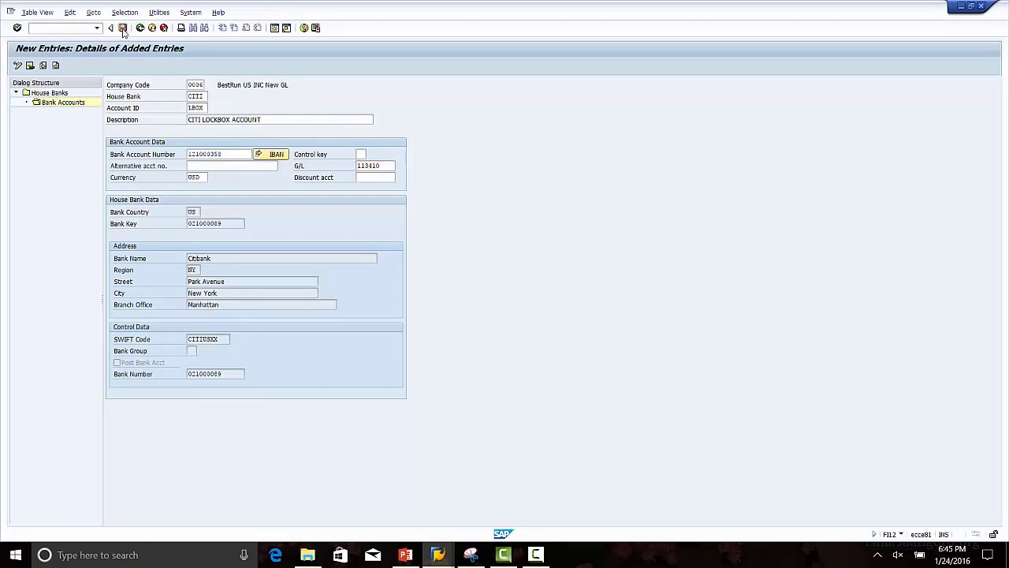